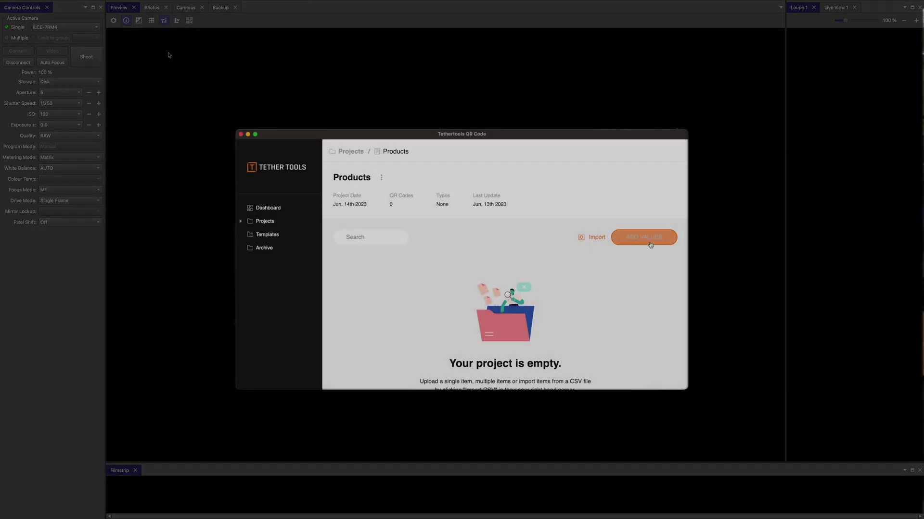
# Step: Add SSD, Card Reader and Adapter as further product value rows in the QR Code app
pyautogui.click(410, 265)
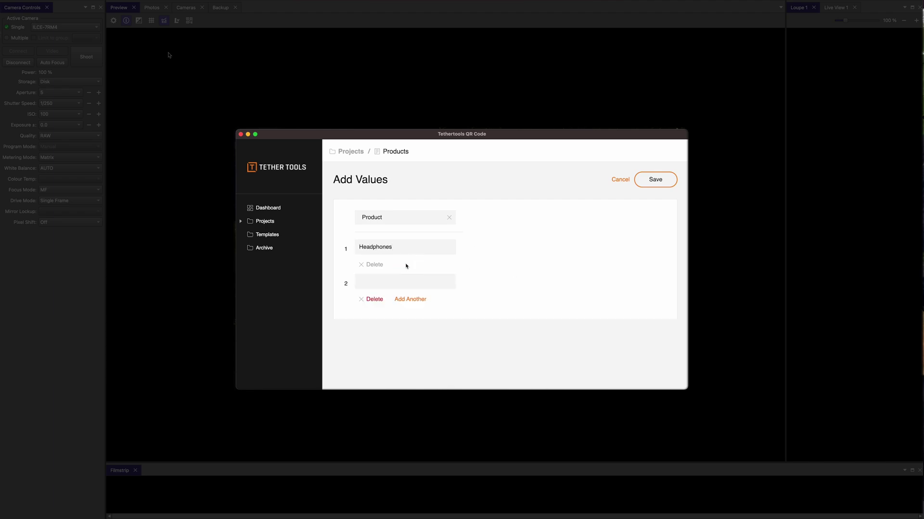
pyautogui.write('SSD')
pyautogui.click(409, 299)
pyautogui.write('Card Reader')
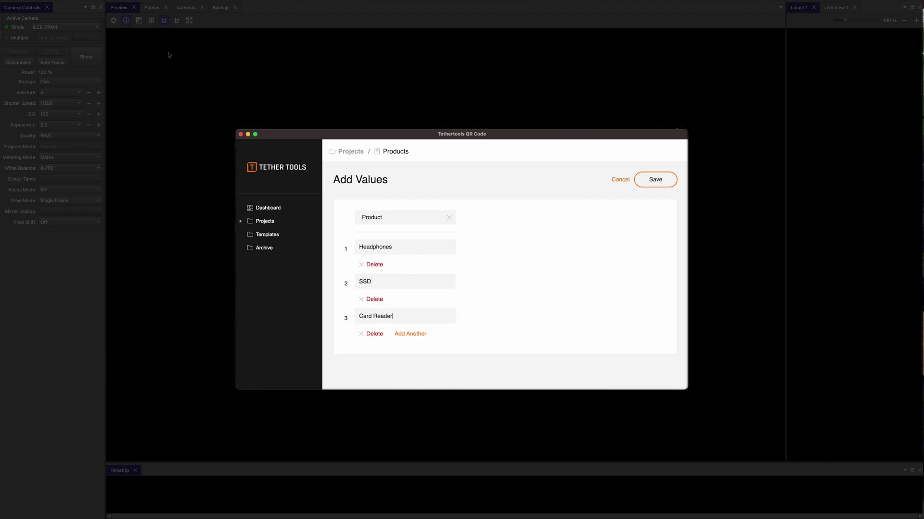
pyautogui.click(413, 334)
pyautogui.write('A')
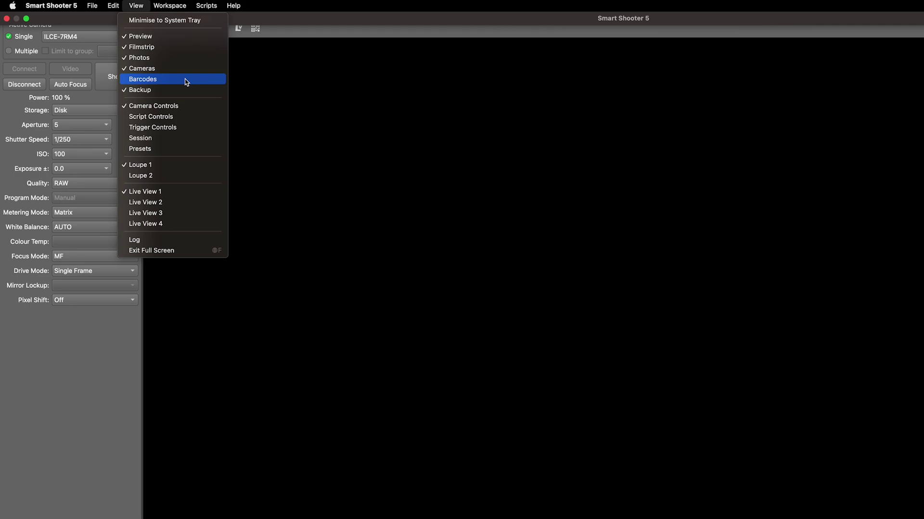
# Step: Choose Workspace > Switch Workspace > QR Code to load the barcode layout
pyautogui.moveTo(177, 6)
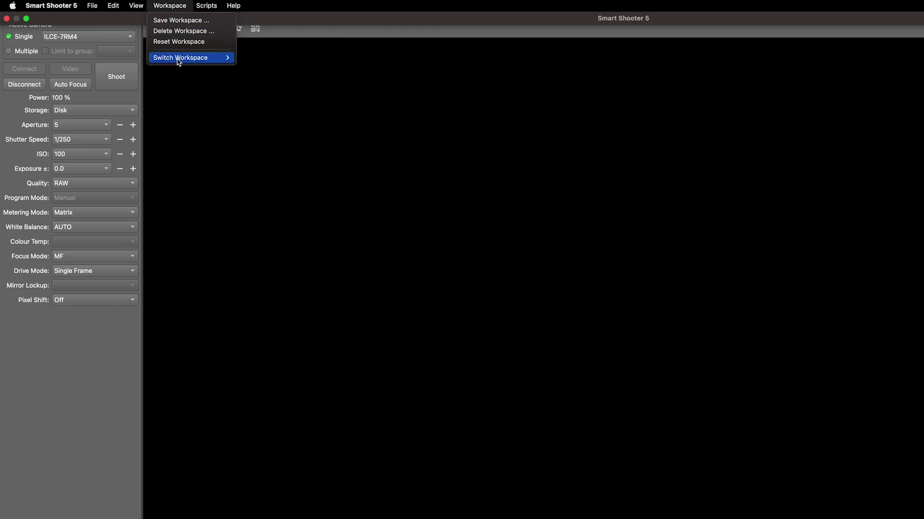
pyautogui.moveTo(179, 59)
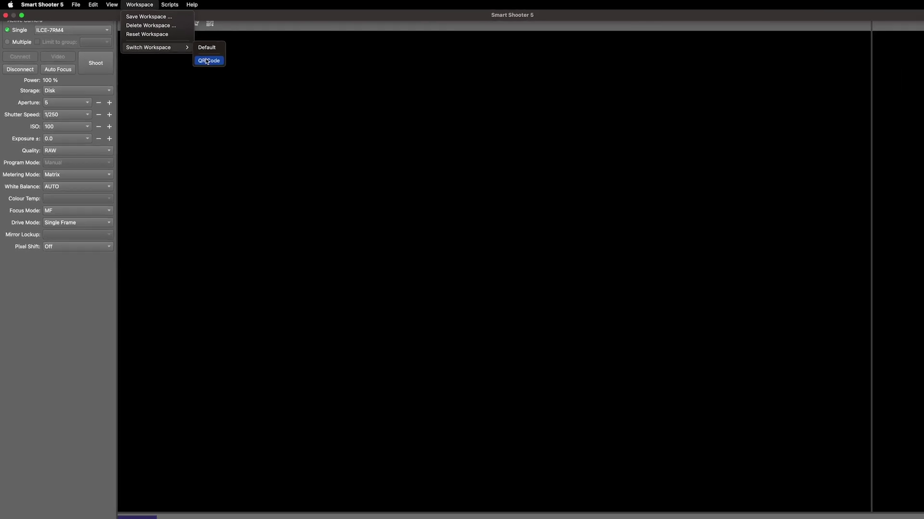
pyautogui.click(251, 74)
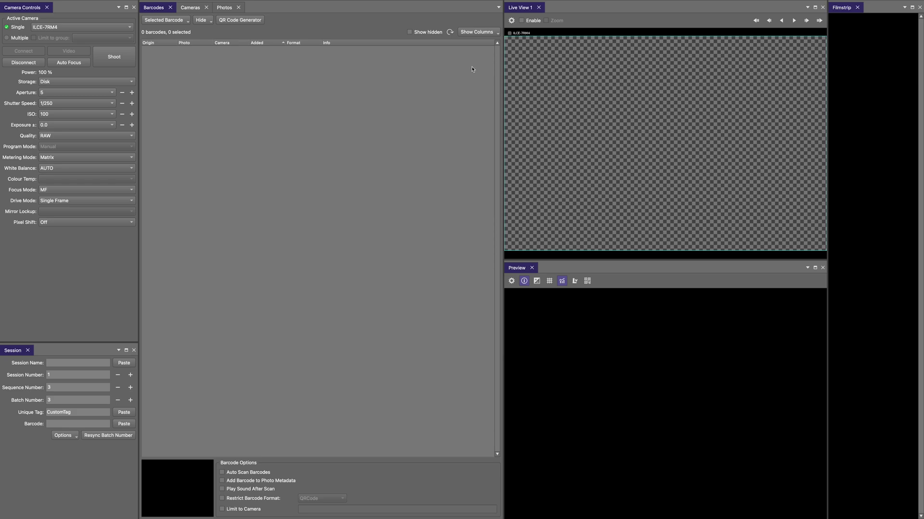
# Step: Enable Live View 1 and shoot the headphones with the colour chart
pyautogui.click(521, 21)
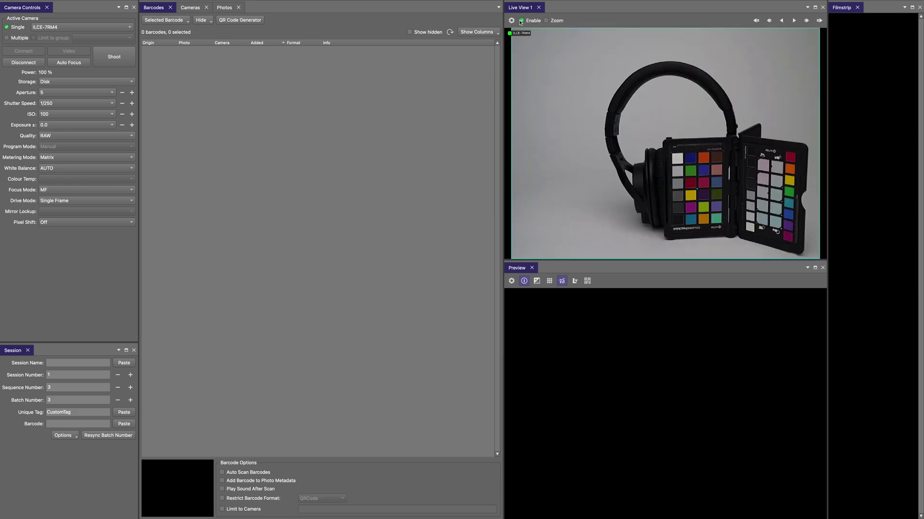
pyautogui.click(124, 58)
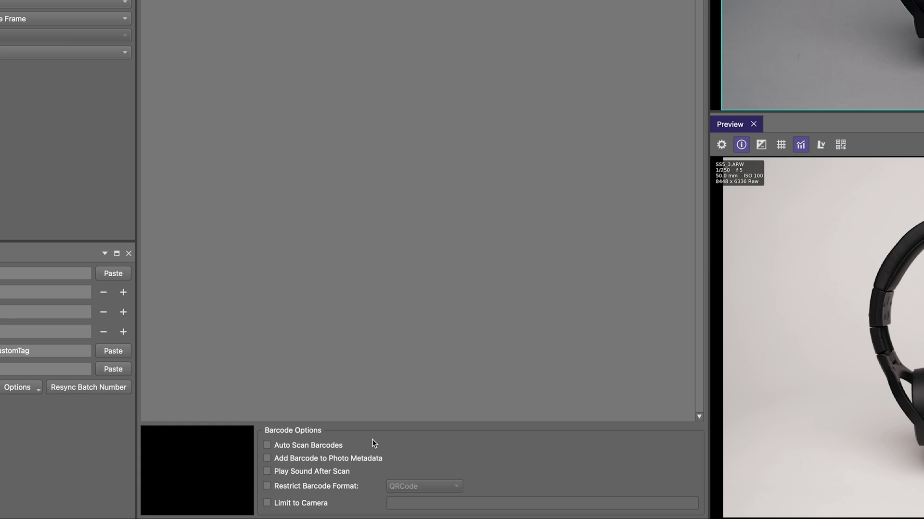
# Step: Tick Auto Scan Barcodes and Add Barcode to Photo Metadata in Barcode Options
pyautogui.click(335, 446)
pyautogui.click(376, 461)
pyautogui.click(355, 487)
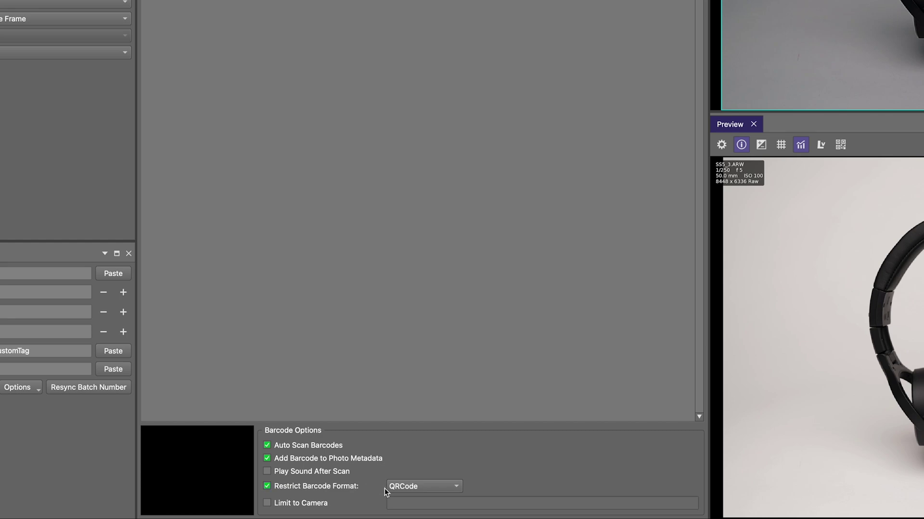
pyautogui.click(446, 489)
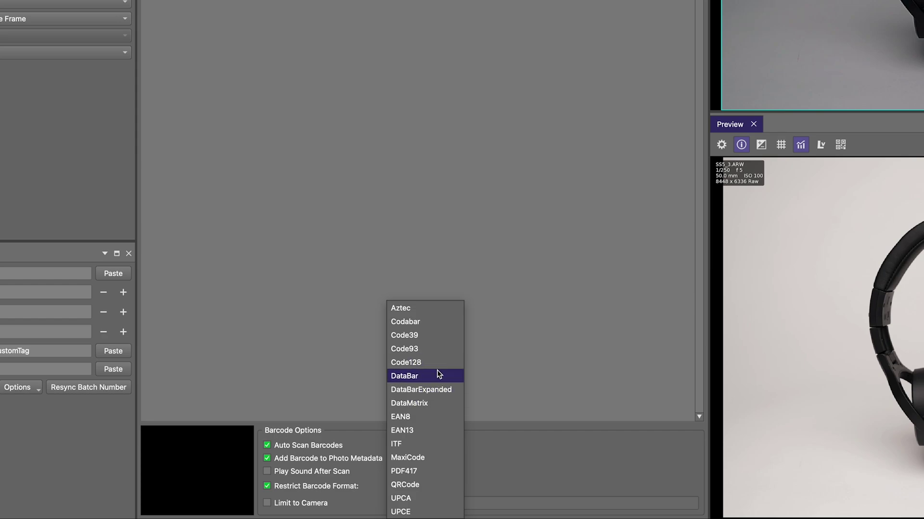
pyautogui.click(443, 484)
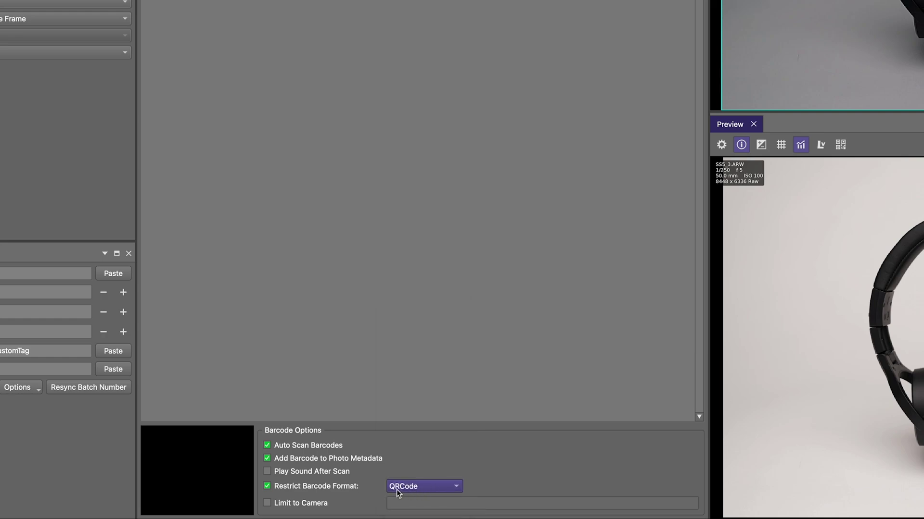
pyautogui.click(344, 487)
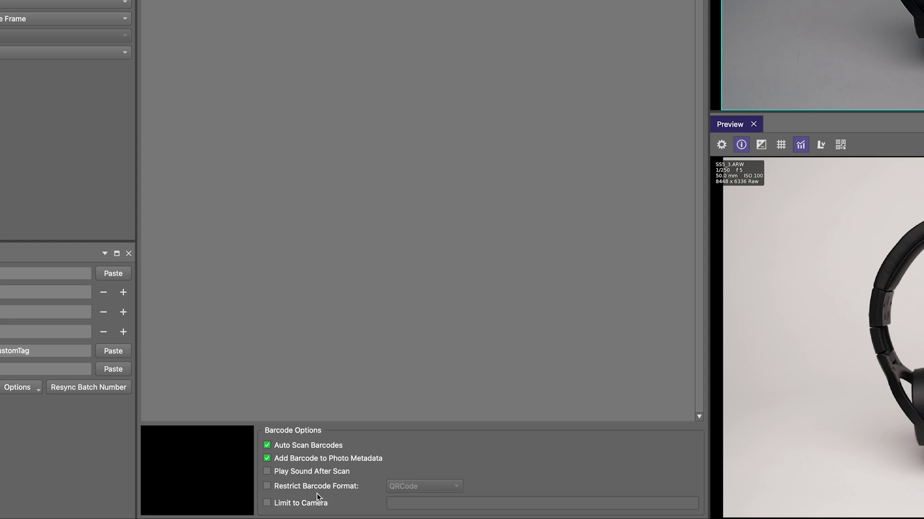
pyautogui.click(317, 507)
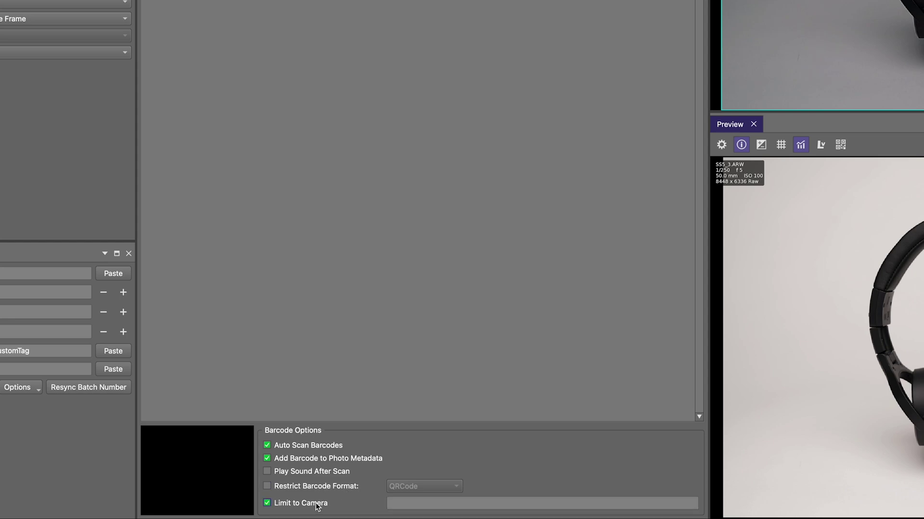
pyautogui.click(435, 504)
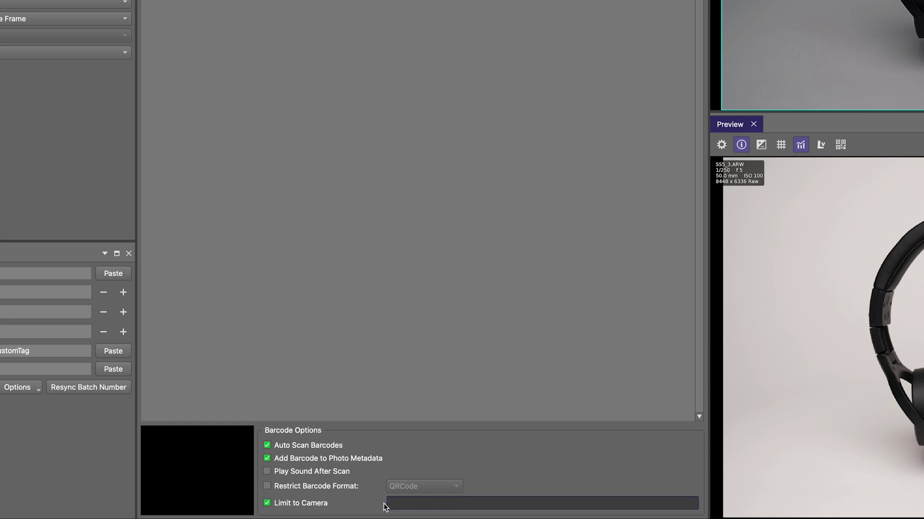
pyautogui.click(321, 508)
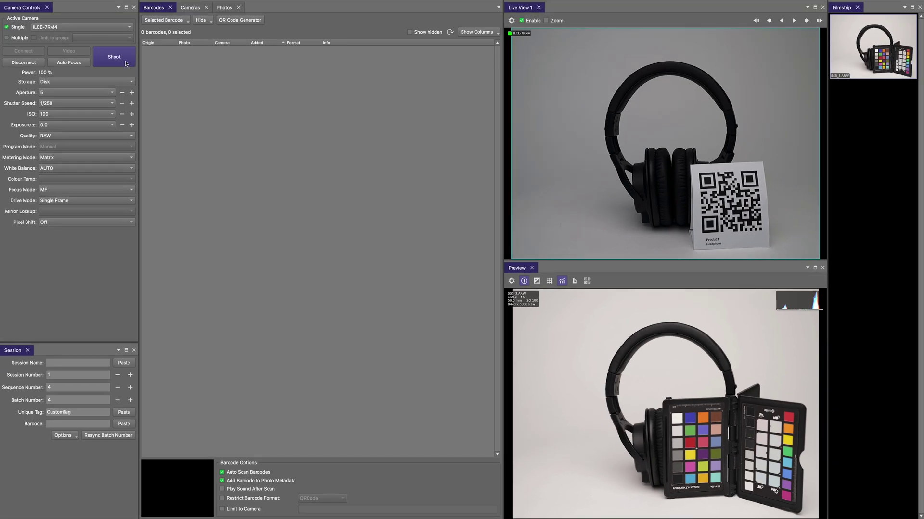
# Step: Shoot the headphones with their QR card, select the Headphone barcode, then shoot without the card
pyautogui.click(125, 63)
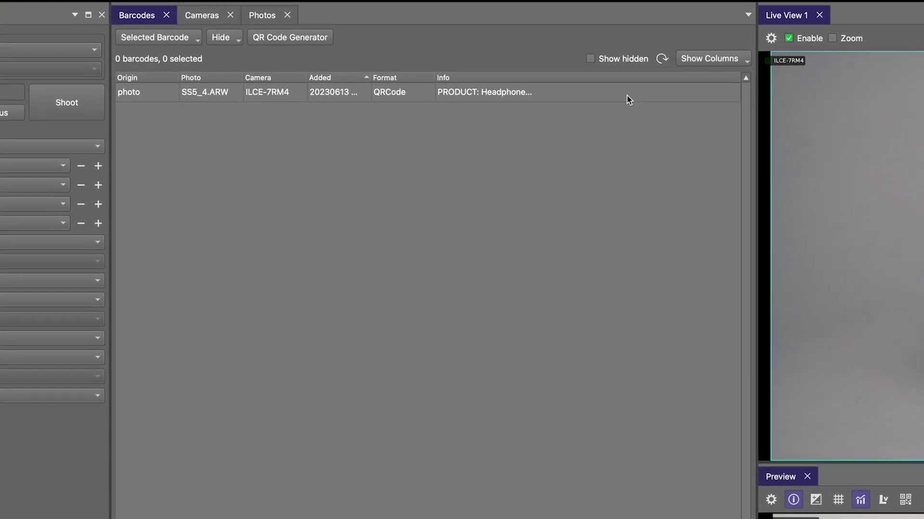
pyautogui.click(626, 95)
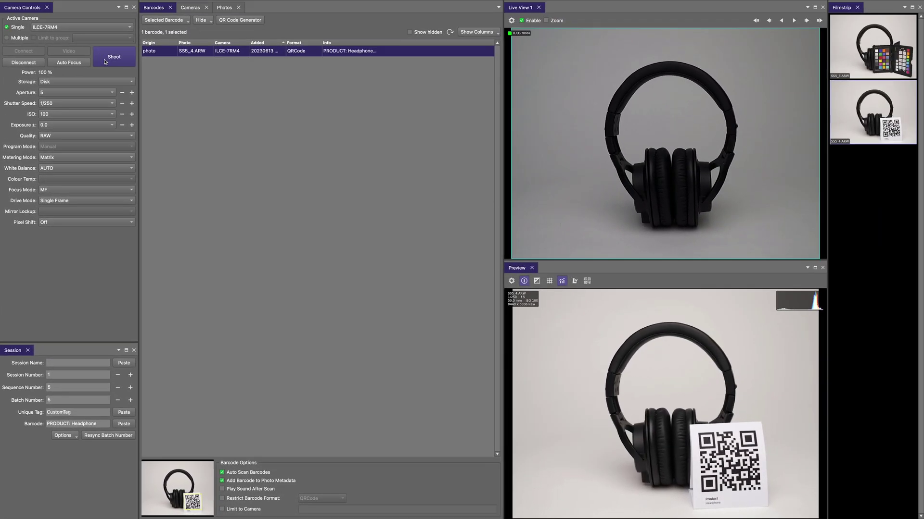
pyautogui.click(105, 61)
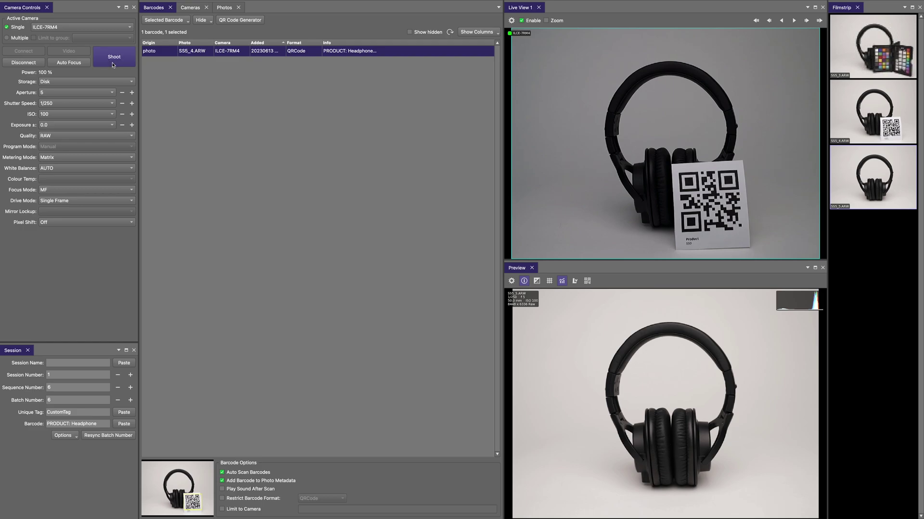
# Step: Shoot with the SSD QR card and select the new PRODUCT: SSD barcode row
pyautogui.click(113, 65)
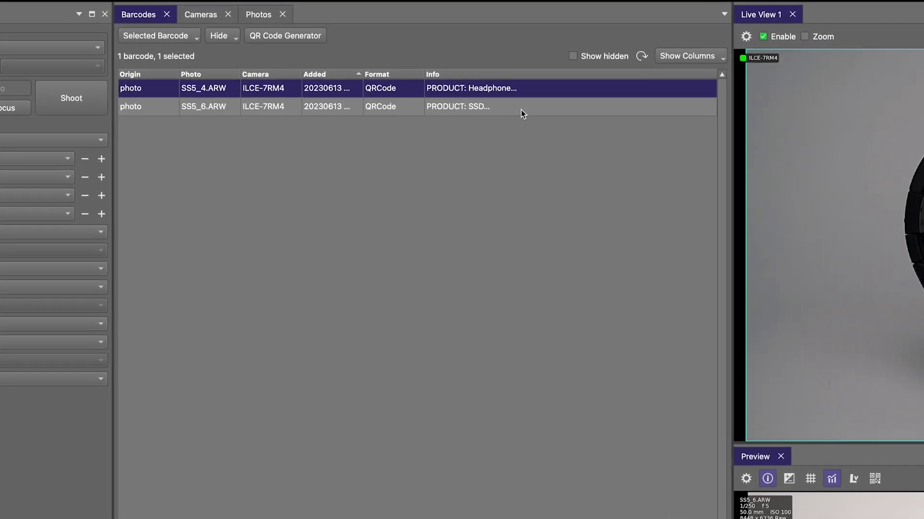
pyautogui.click(379, 65)
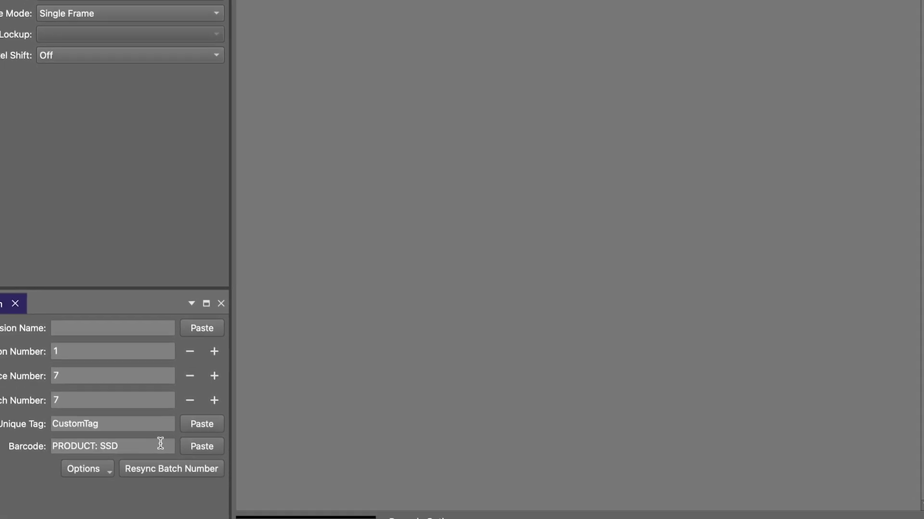
pyautogui.click(160, 443)
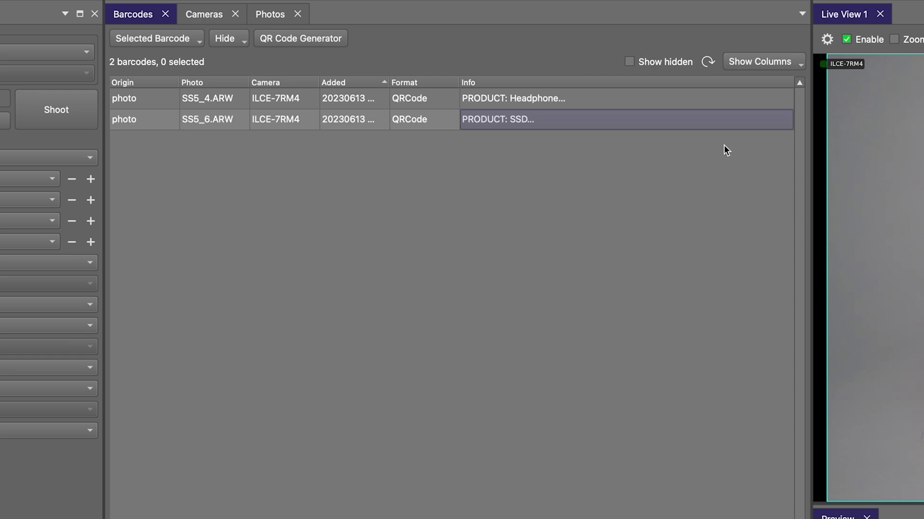
pyautogui.click(754, 61)
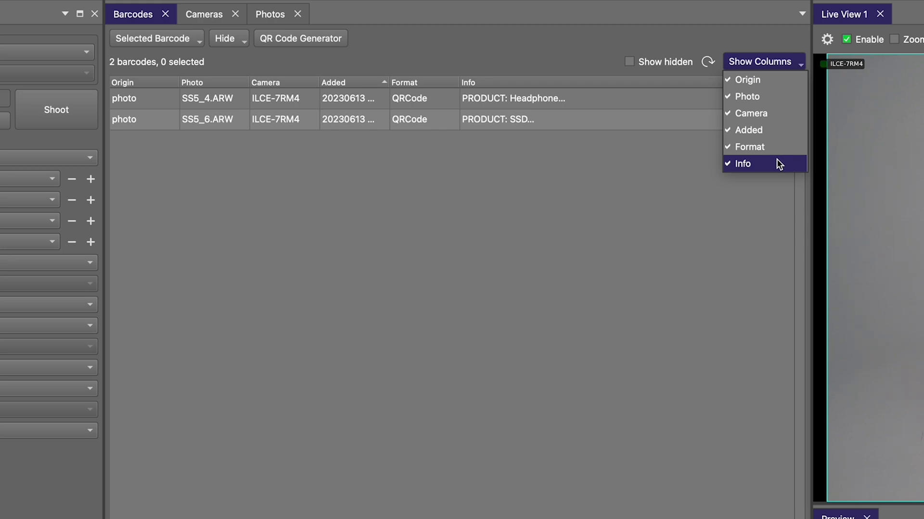
pyautogui.click(654, 226)
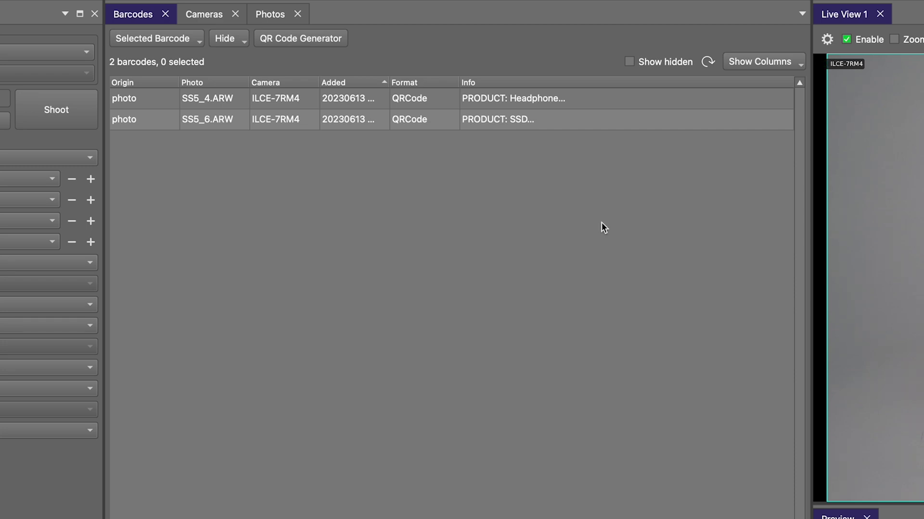
# Step: Activate the SS5_4.ARW Headphone barcode through the Selected Barcode menu
pyautogui.click(619, 99)
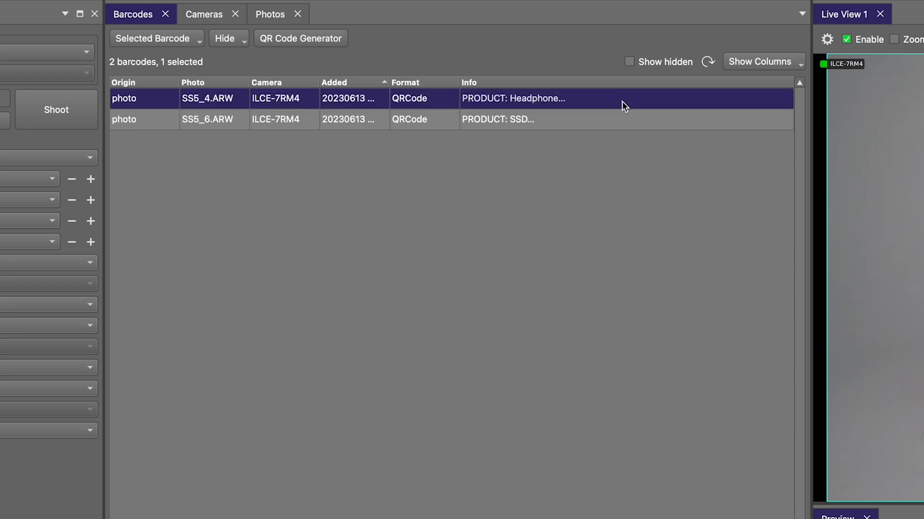
pyautogui.click(190, 39)
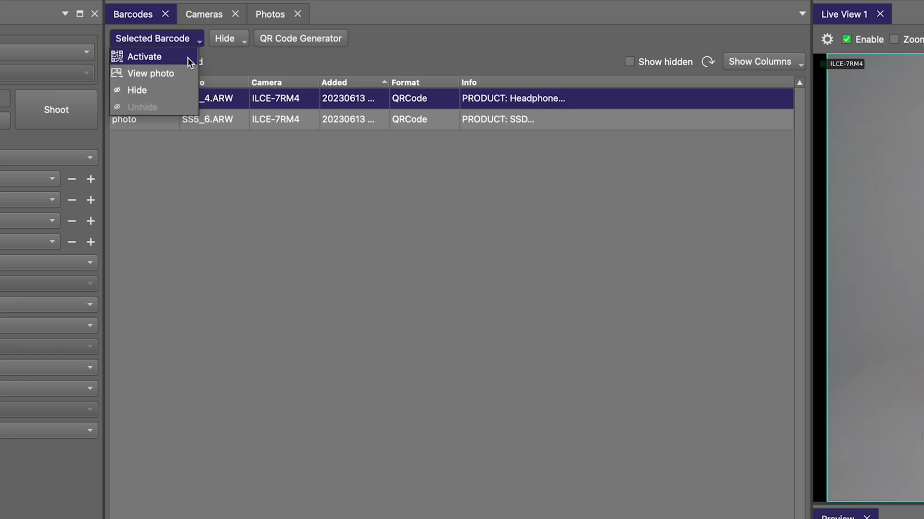
pyautogui.click(187, 59)
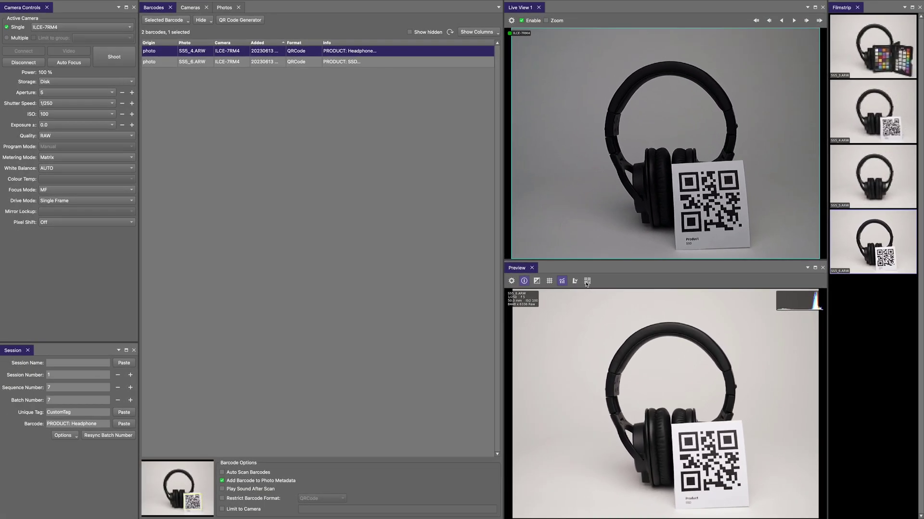
# Step: Scan the previewed SSD photo, shoot SS5_7.ARW, and scan its QR code
pyautogui.click(587, 283)
pyautogui.click(117, 62)
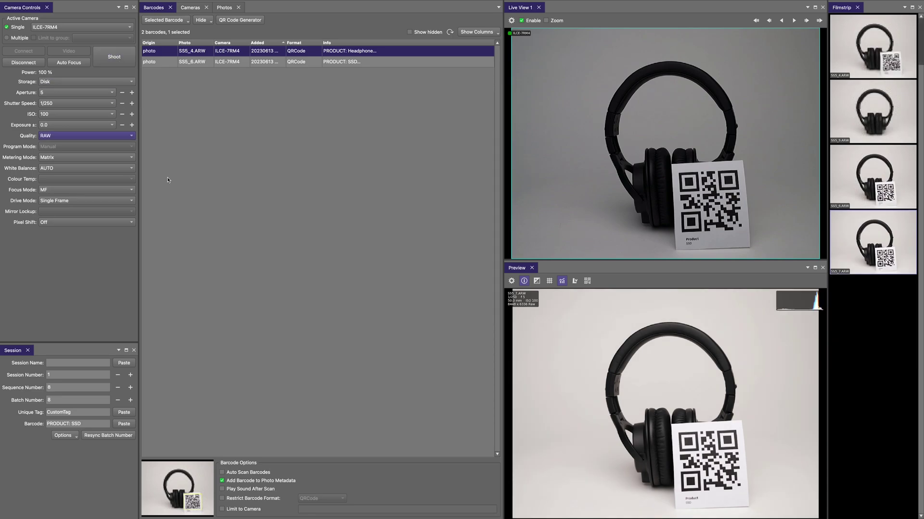
pyautogui.click(587, 281)
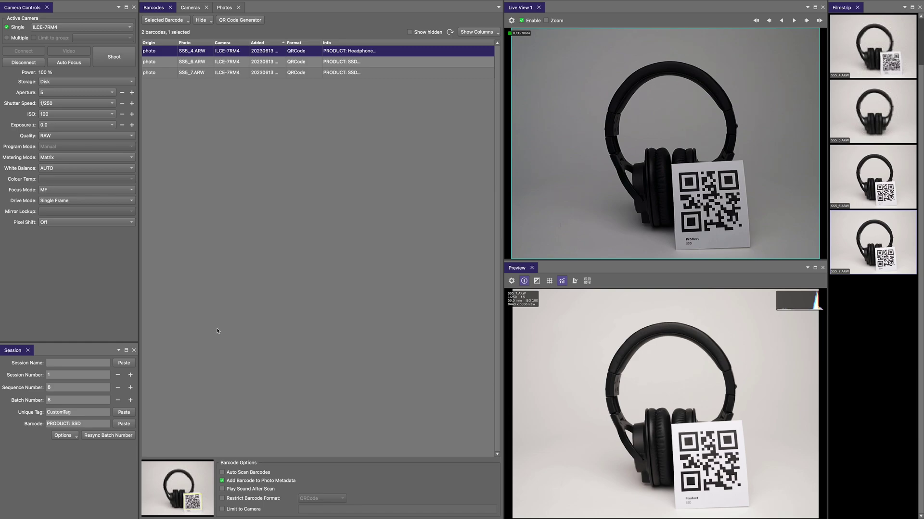
# Step: Select and delete the PRODUCT: SSD text in the Session Barcode field
pyautogui.moveTo(85, 424); pyautogui.dragTo(28, 422)
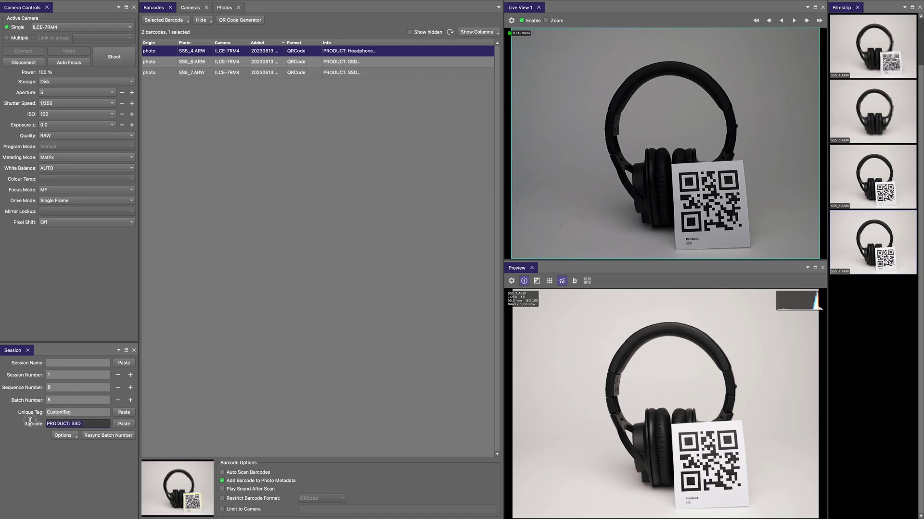
pyautogui.press('BackSpace')
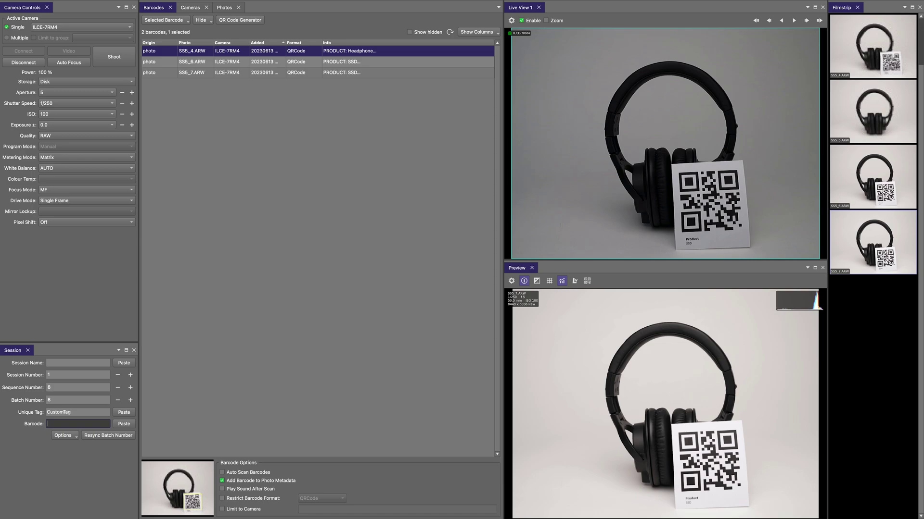
# Step: In Settings > Name Policy, prefix the filename expression with [Z]/ to make [Z]/SS5_[S]
pyautogui.click(194, 359)
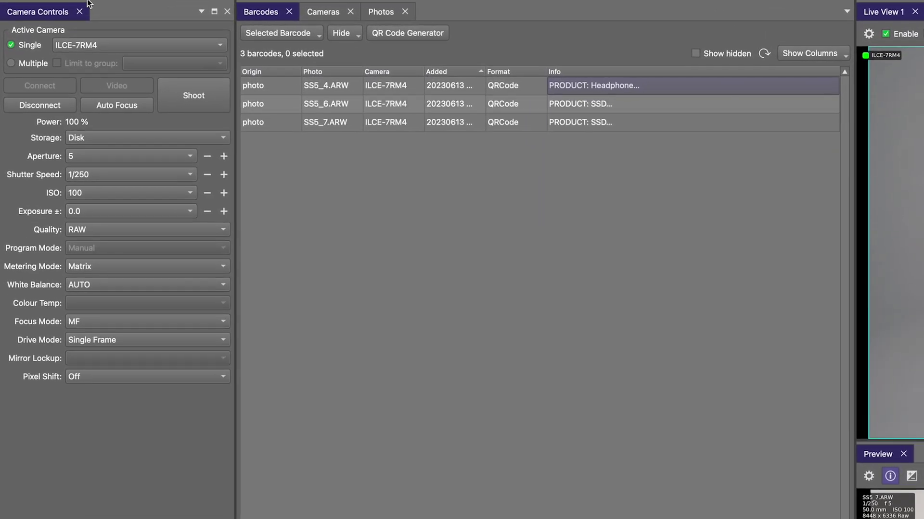
pyautogui.click(96, 8)
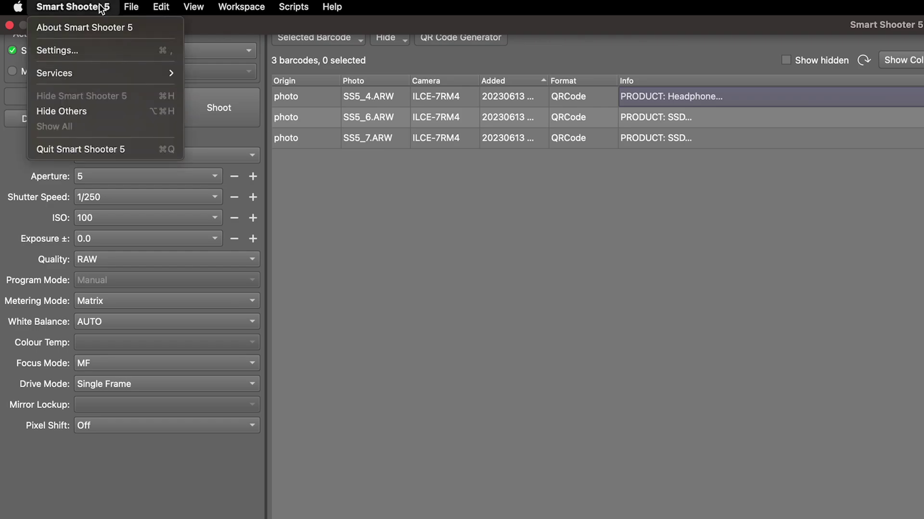
pyautogui.click(105, 53)
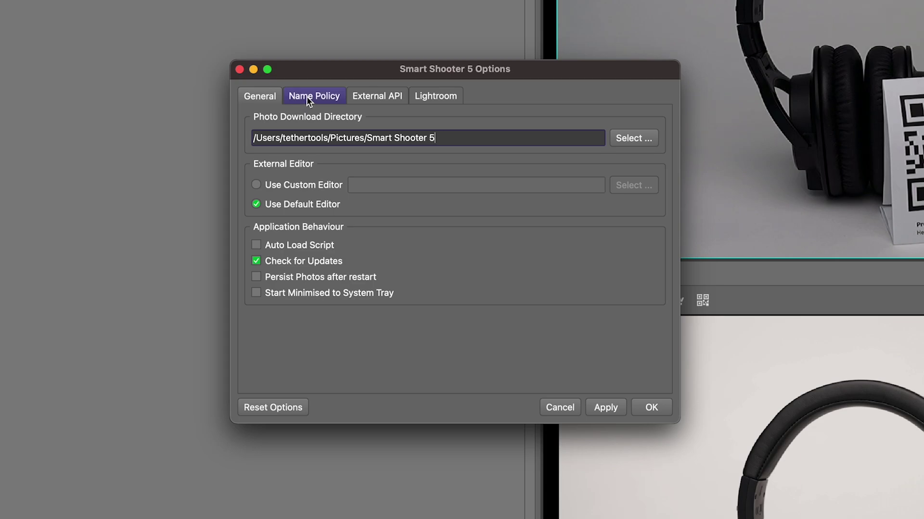
pyautogui.click(307, 96)
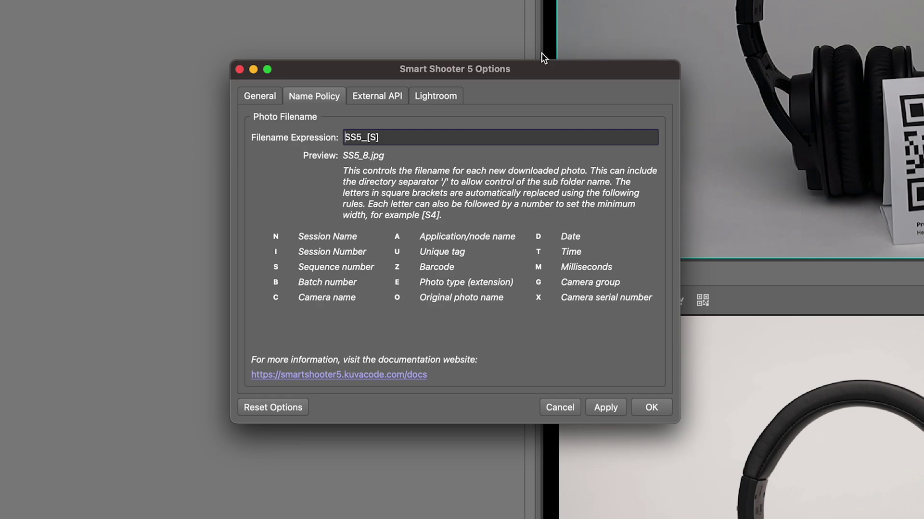
pyautogui.write('[Z')
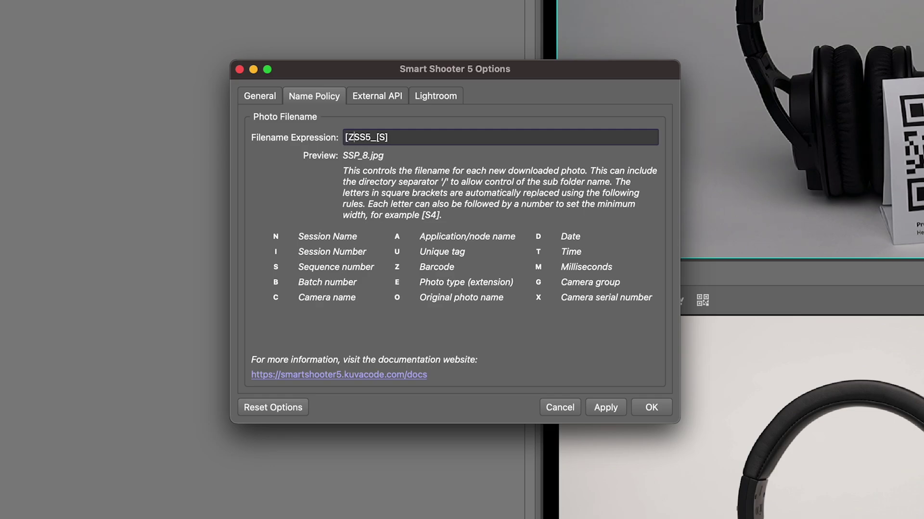
pyautogui.write(']')
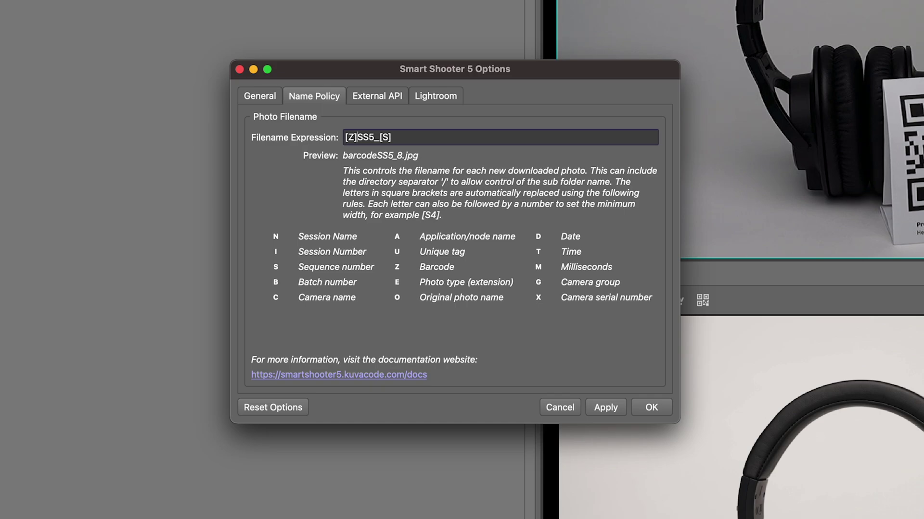
pyautogui.write('/')
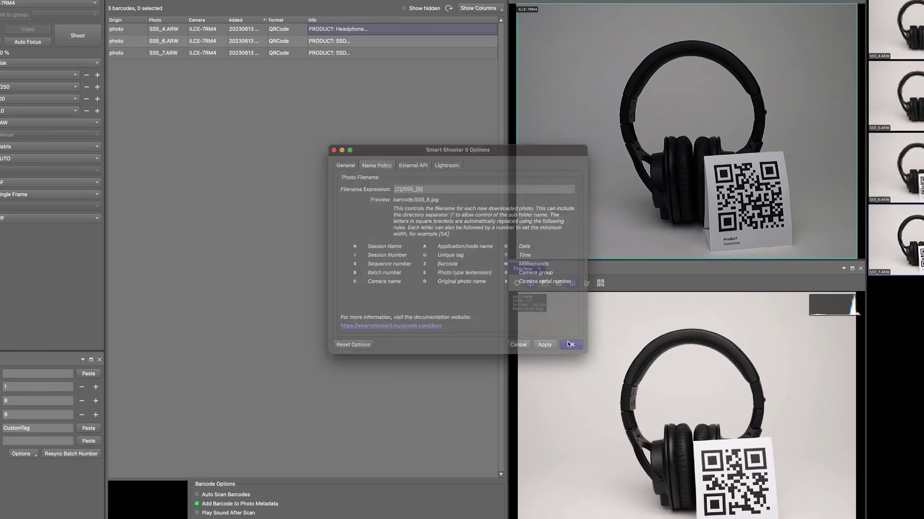
pyautogui.click(592, 361)
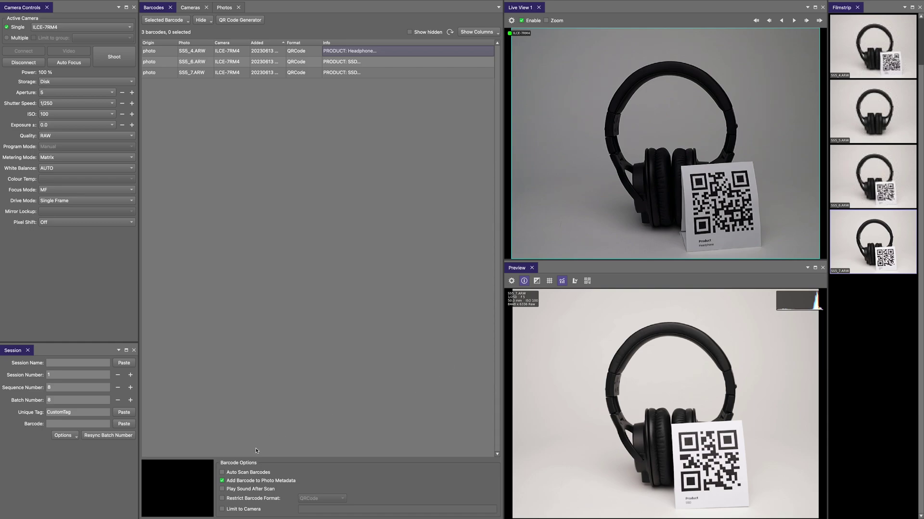
# Step: Enable Auto Scan Barcodes, then shoot the headphones with the colour checker and alone
pyautogui.click(222, 472)
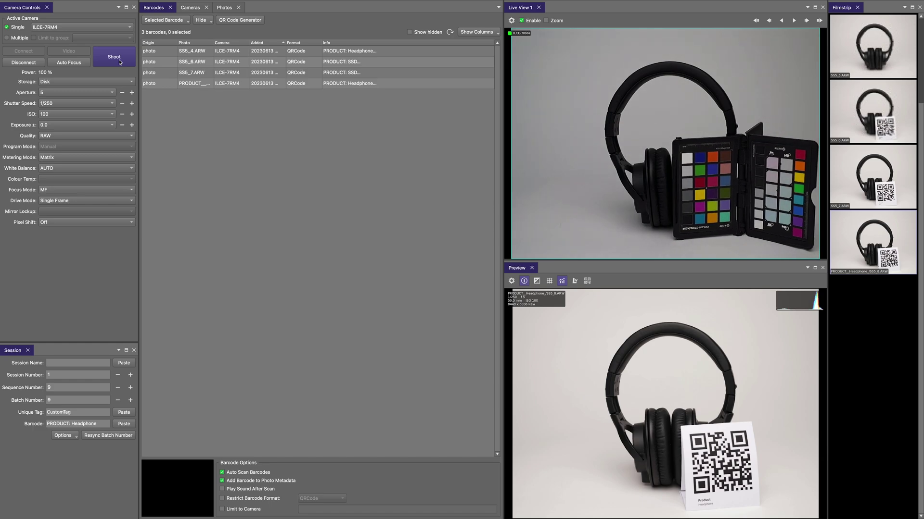
pyautogui.click(114, 58)
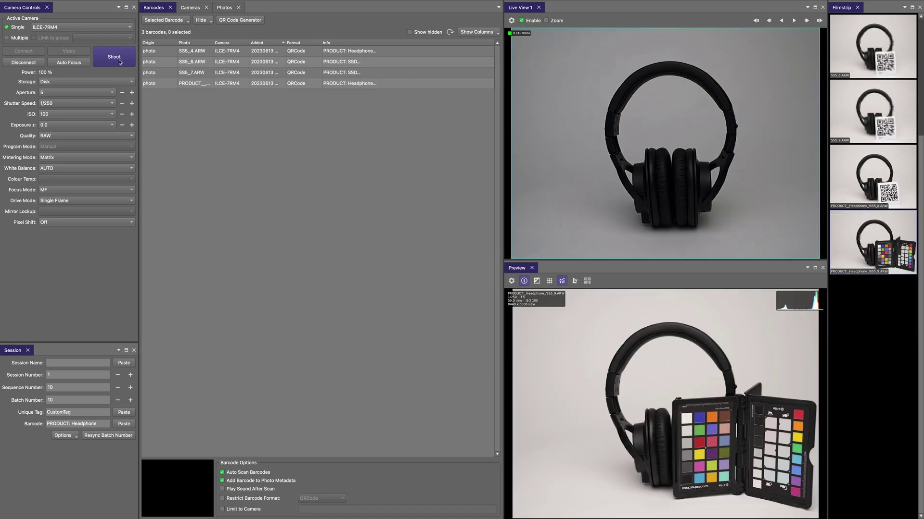
pyautogui.click(118, 62)
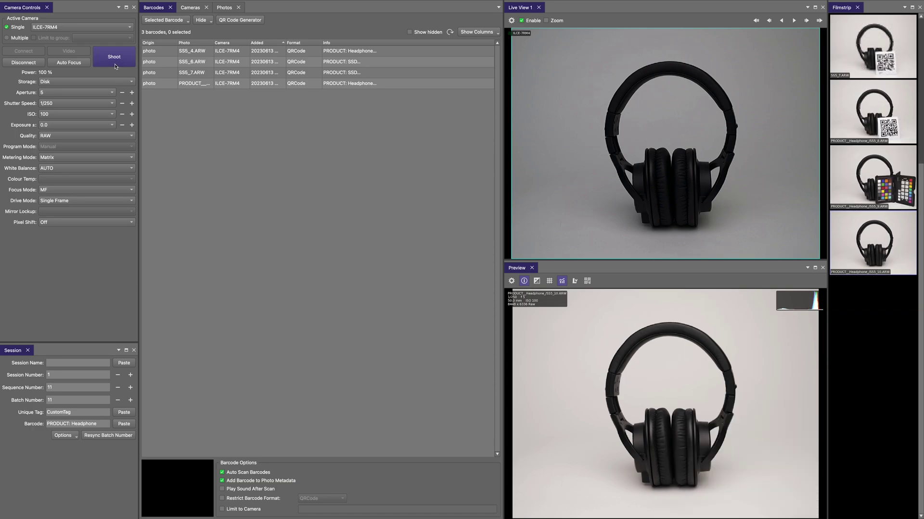
# Step: Shoot one more headphone frame, then the SSD with QR code, colour checker, and alone twice; switch to Finder
pyautogui.click(116, 66)
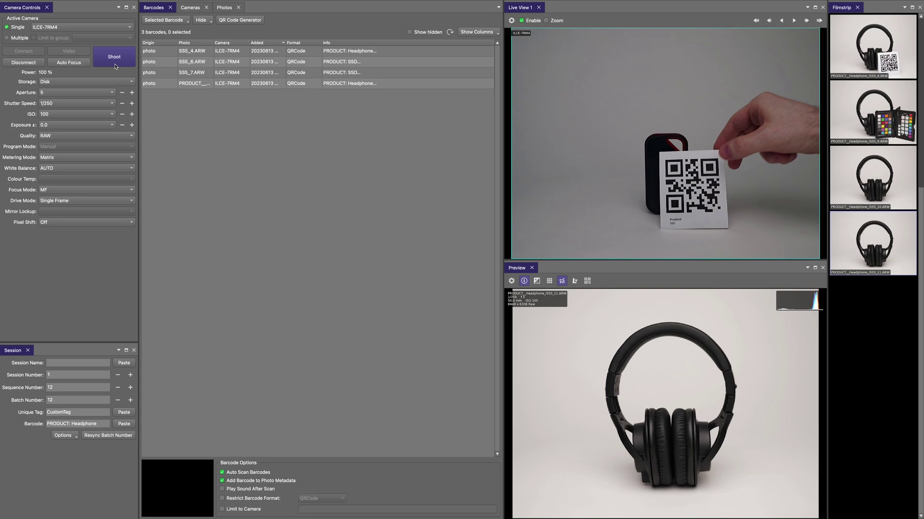
pyautogui.click(115, 63)
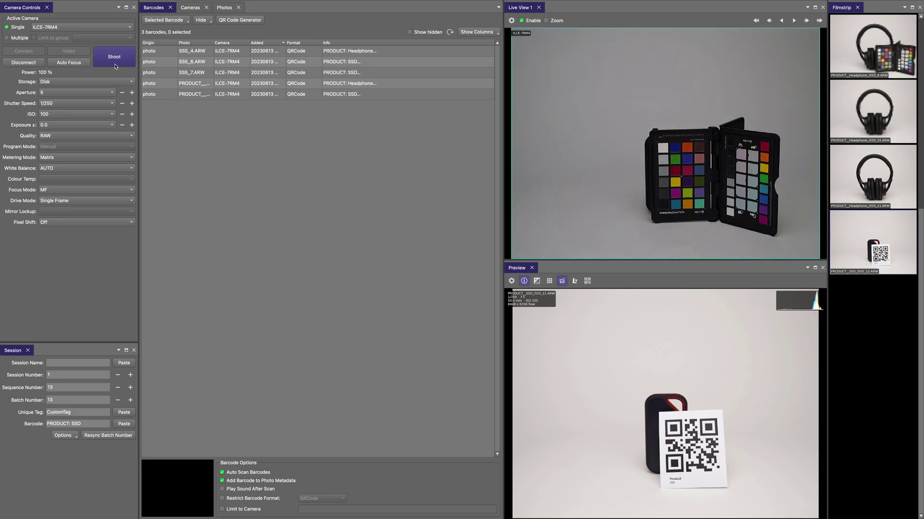
pyautogui.click(114, 56)
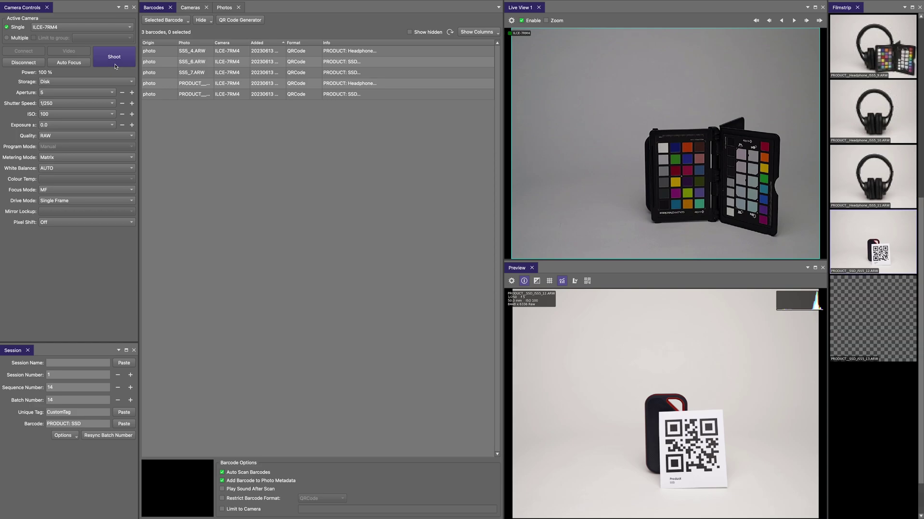
pyautogui.click(115, 64)
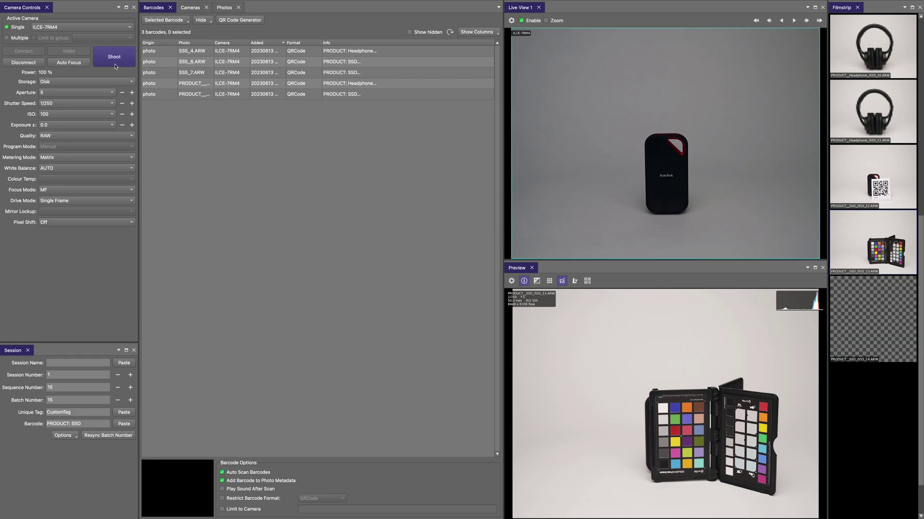
pyautogui.click(115, 65)
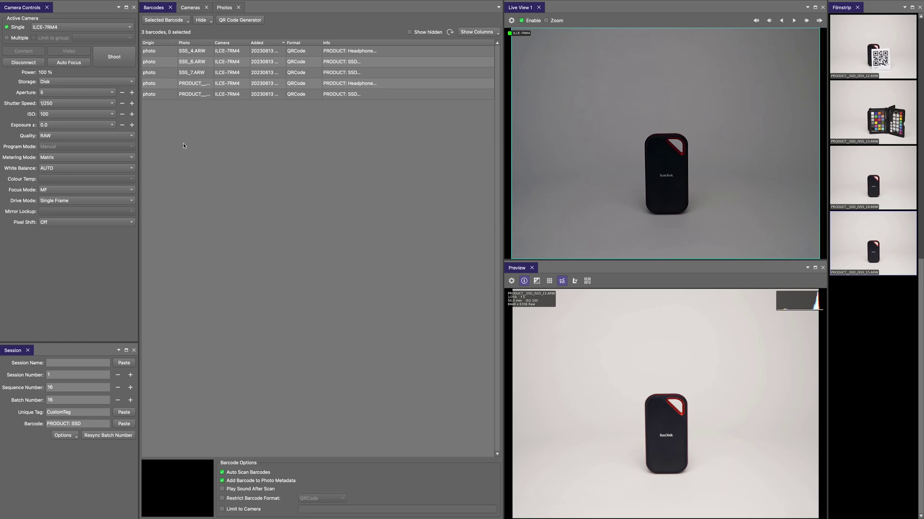
pyautogui.press('super+Tab')
pyautogui.press('super+Tab')
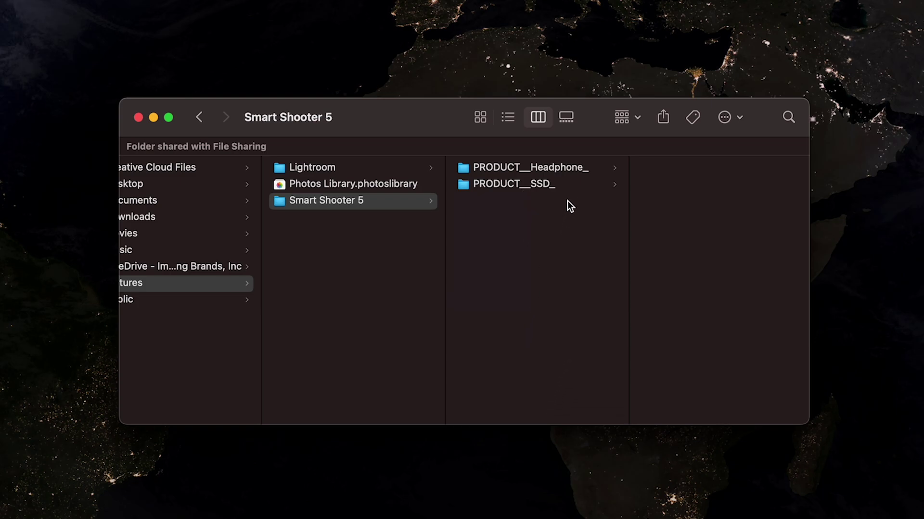
# Step: List the ARW files in PRODUCT__Headphone_ (SS5_8–SS5_11) and PRODUCT__SSD_ (SS5_12–SS5_15)
pyautogui.click(582, 172)
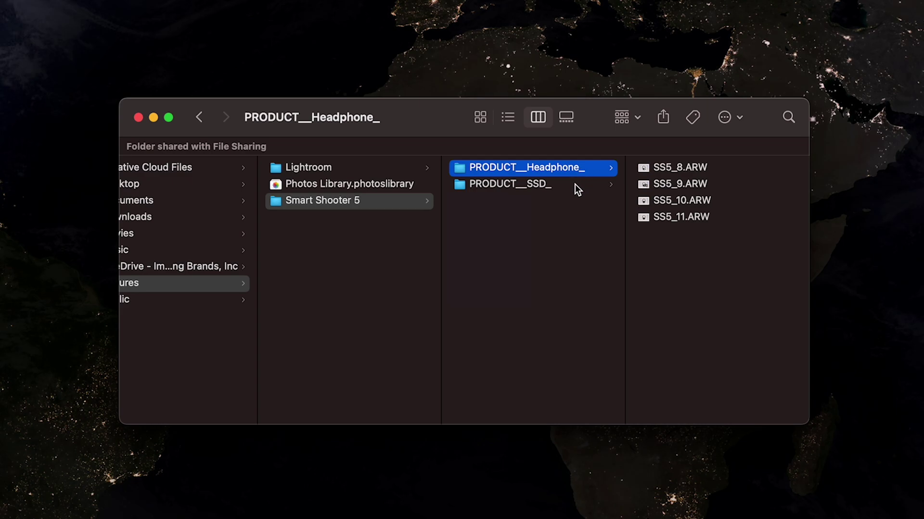
pyautogui.click(576, 184)
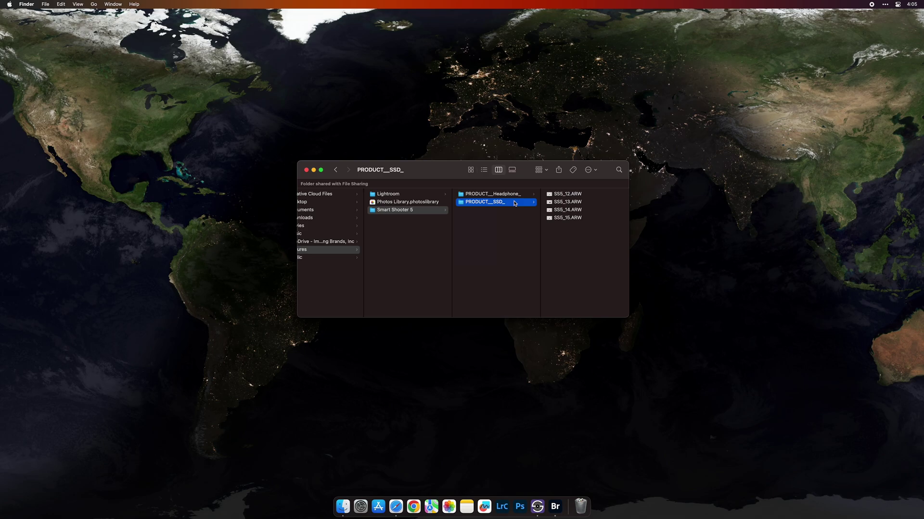
# Step: In Adobe Bridge, open the PRODUCT__Headphone_ folder
pyautogui.press('super+Tab')
pyautogui.press('super+Tab')
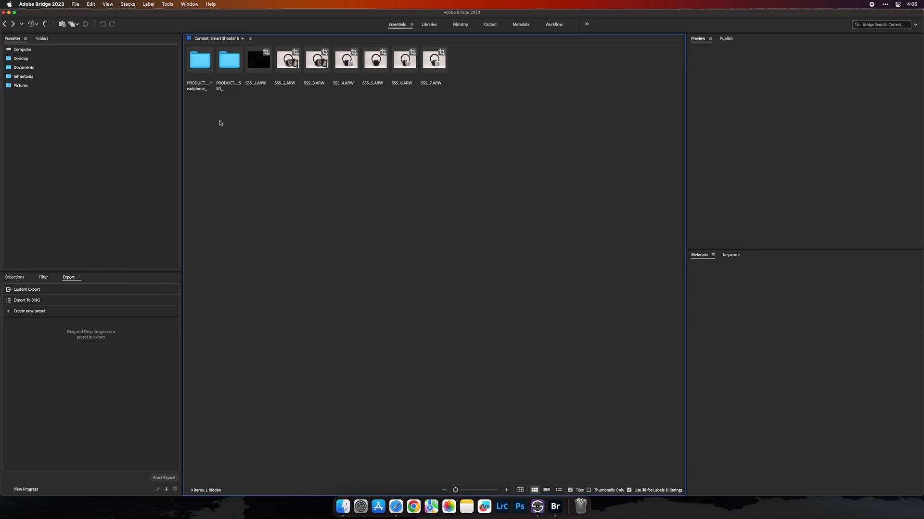
pyautogui.click(201, 62)
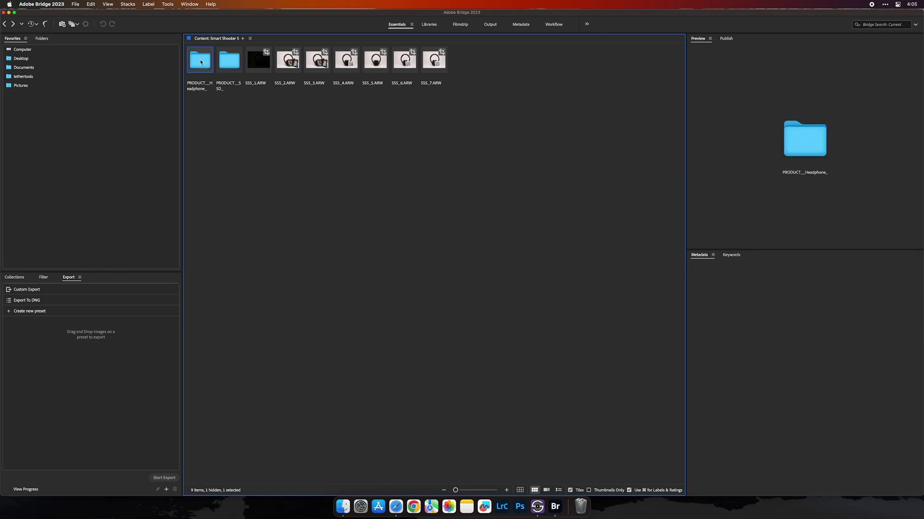
pyautogui.doubleClick(201, 62)
# Step: Check SS5_8.ARW and the next photo's metadata for User Comment PRODUCT: Headphone, then move to Lightroom
pyautogui.click(201, 63)
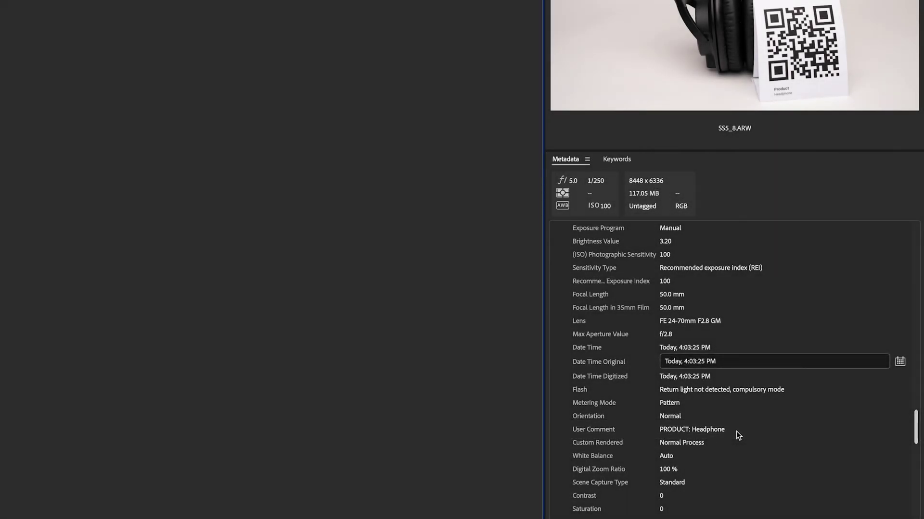
pyautogui.press('Right')
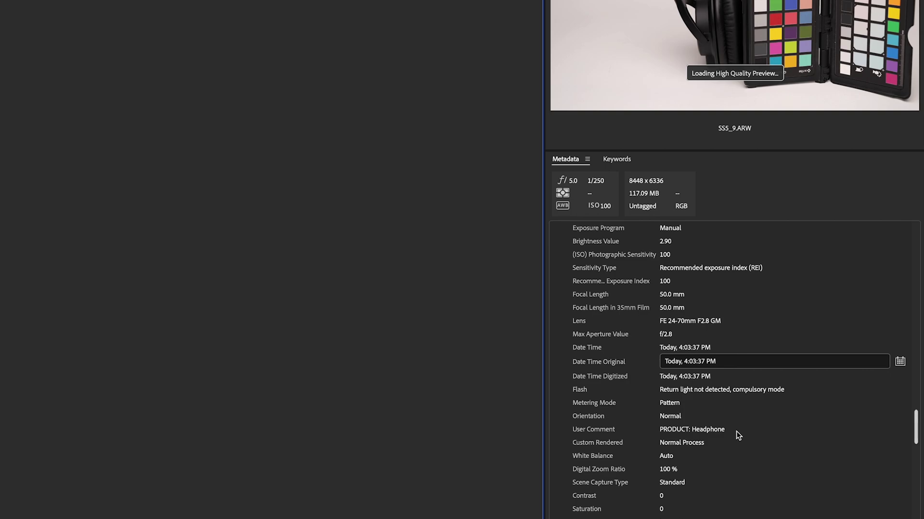
pyautogui.press('Left')
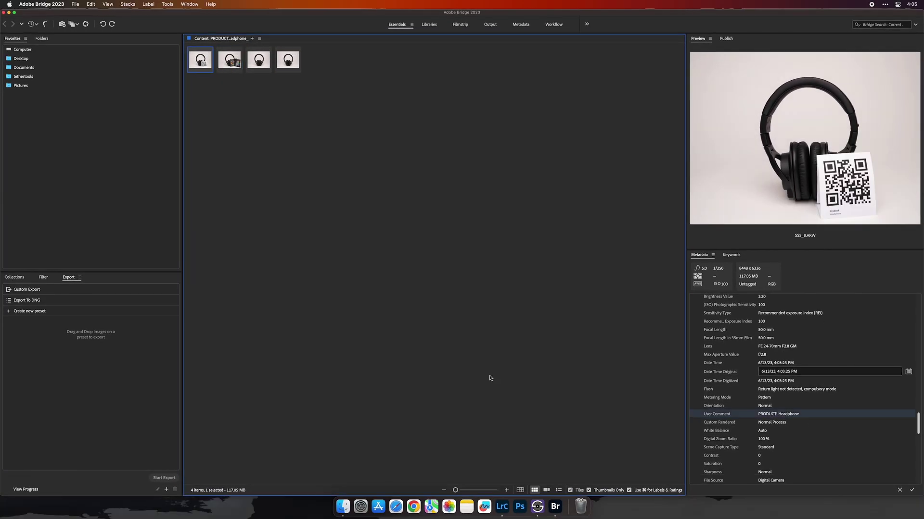
pyautogui.press('super+Tab')
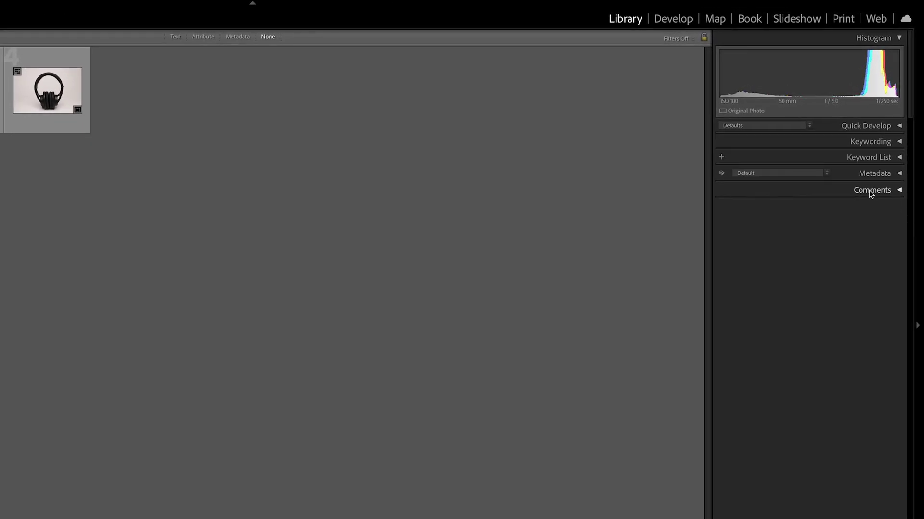
# Step: Expand the Metadata panel and switch its preset from Default to EXIF to show User Comment
pyautogui.click(873, 174)
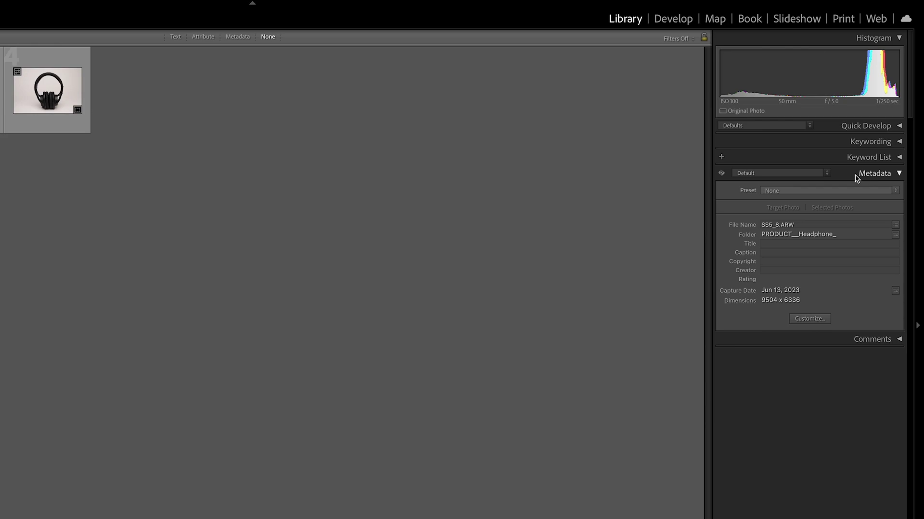
pyautogui.click(827, 174)
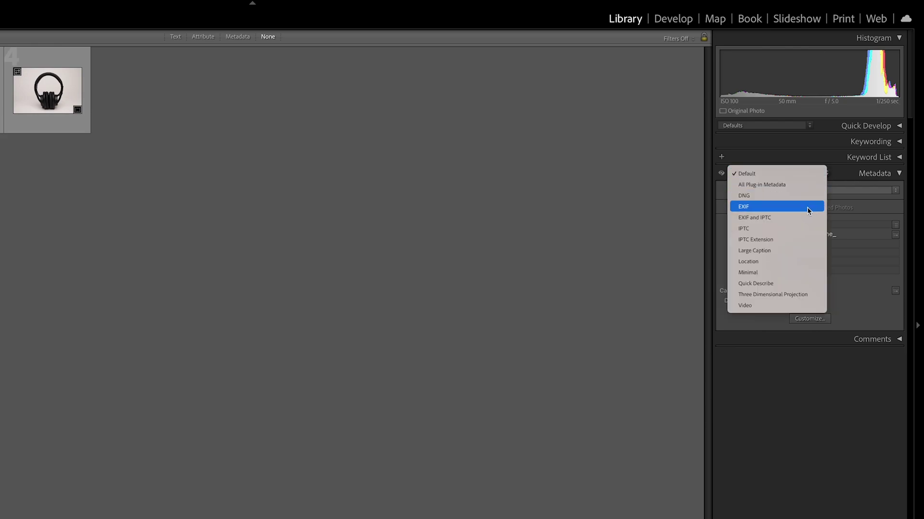
pyautogui.click(809, 207)
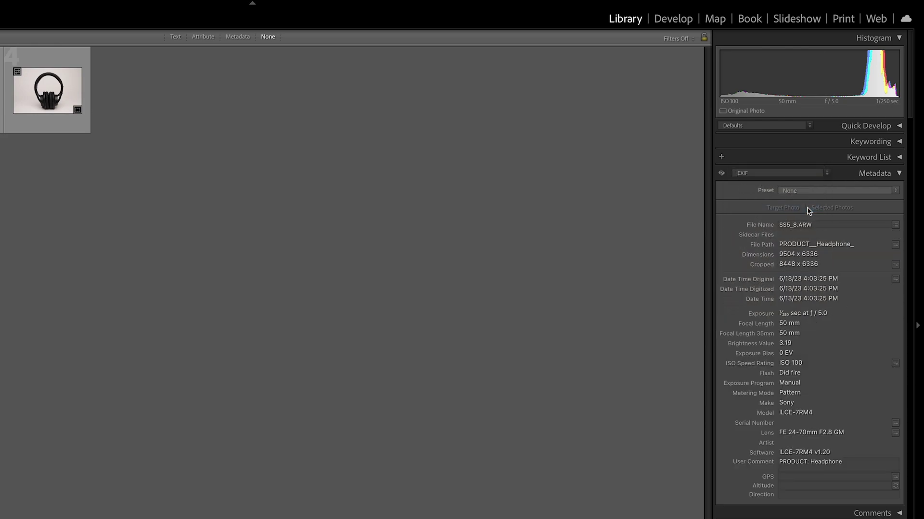